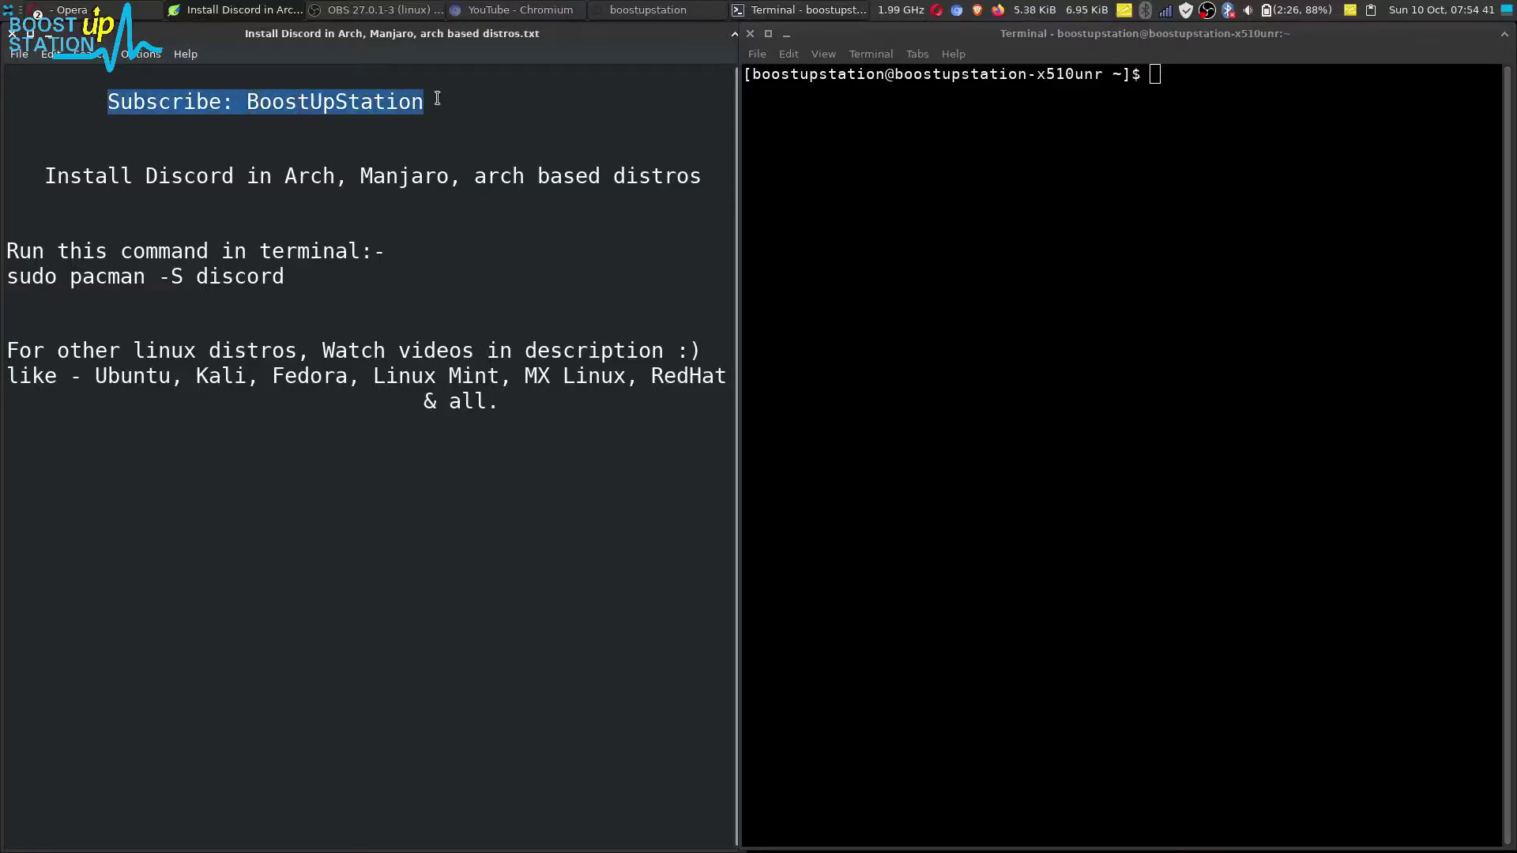
# Select the 'sudo pacman -S discord' line in the Mousepad notes and bring up its context menu.
pyautogui.moveTo(45, 176); pyautogui.dragTo(696, 176)
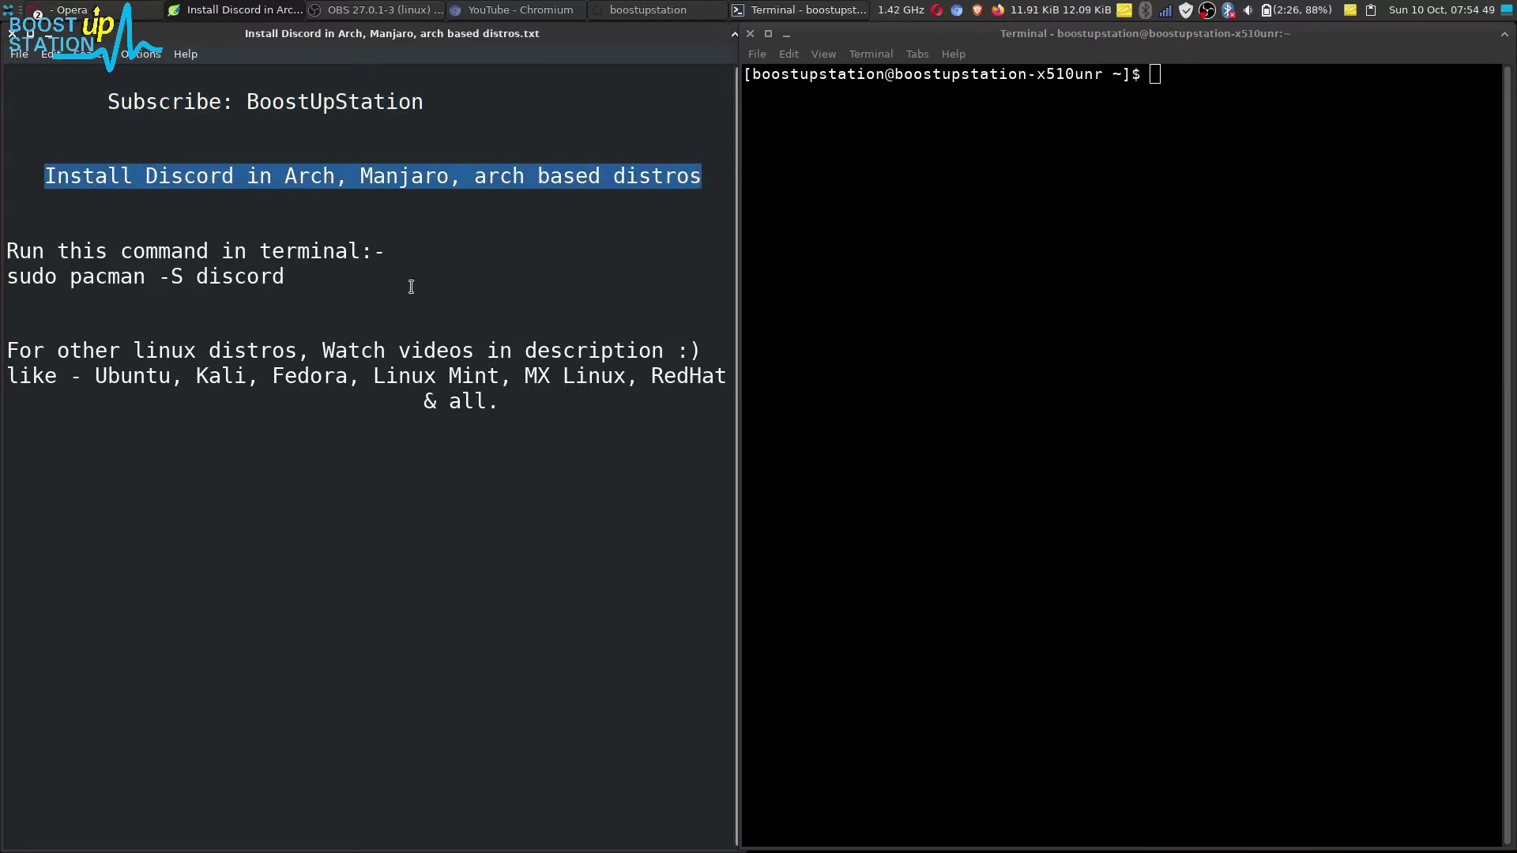
pyautogui.moveTo(310, 277); pyautogui.dragTo(11, 276)
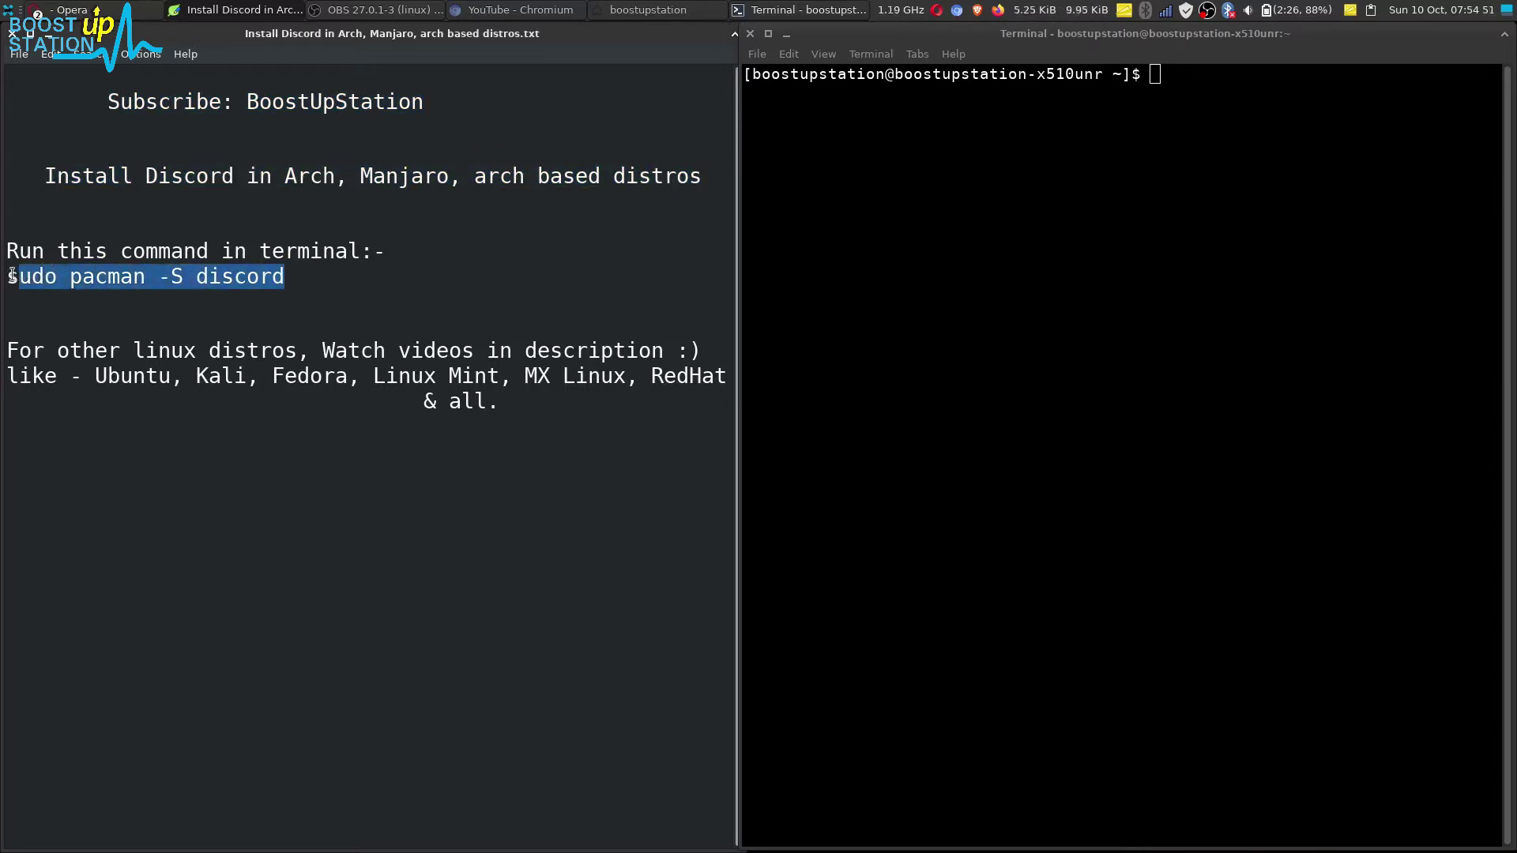
pyautogui.rightClick(39, 282)
# Copy the command and paste 'sudo pacman -S discord' at the terminal prompt.
pyautogui.click(91, 320)
pyautogui.click(1001, 172)
pyautogui.rightClick(1002, 173)
pyautogui.click(1020, 265)
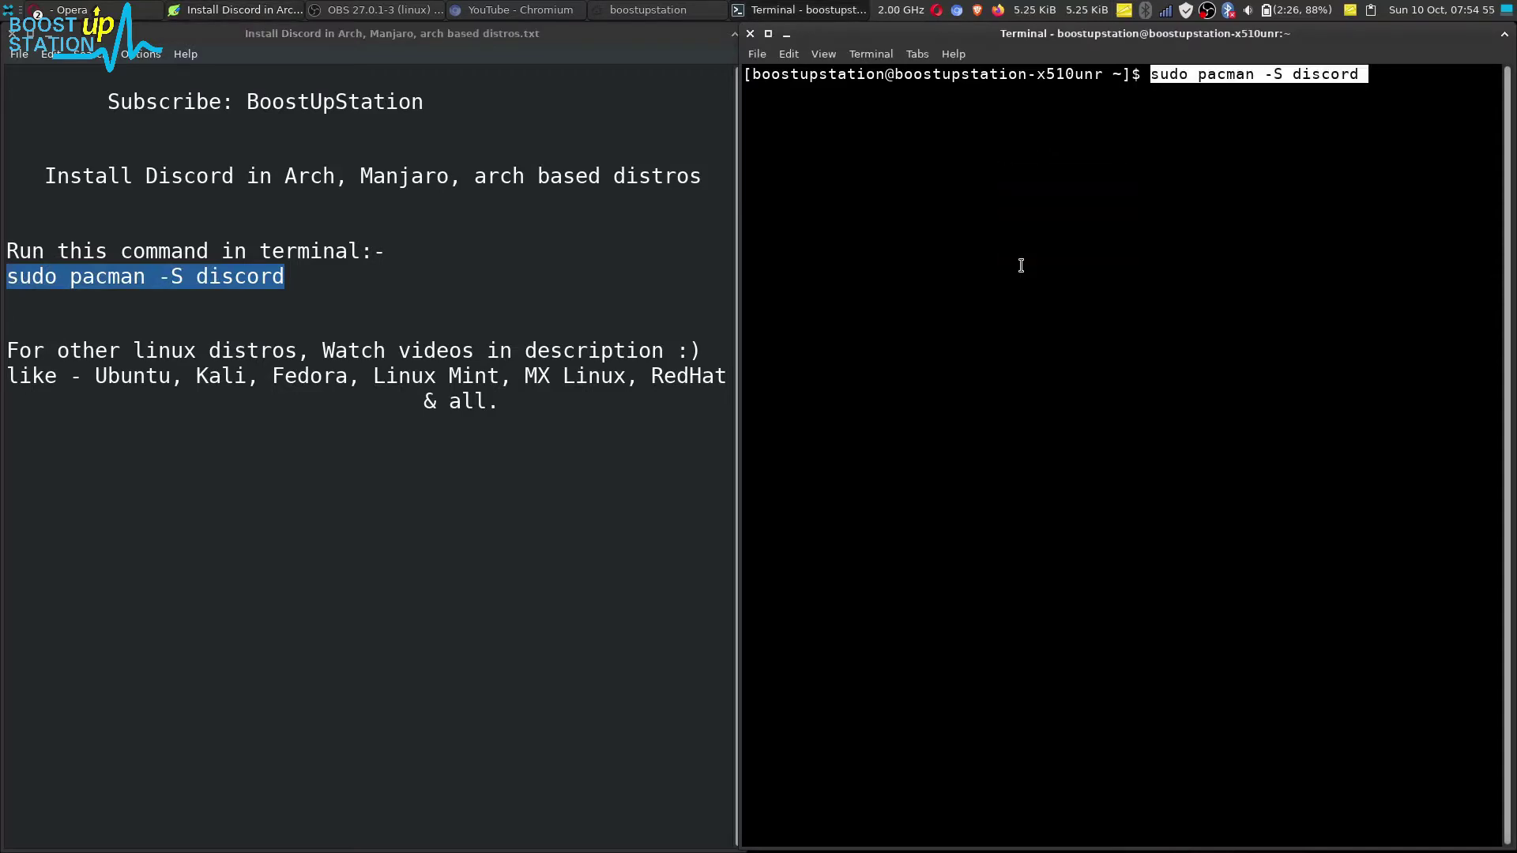
# Run the command, submit the sudo password and confirm the installation.
pyautogui.press('Return')
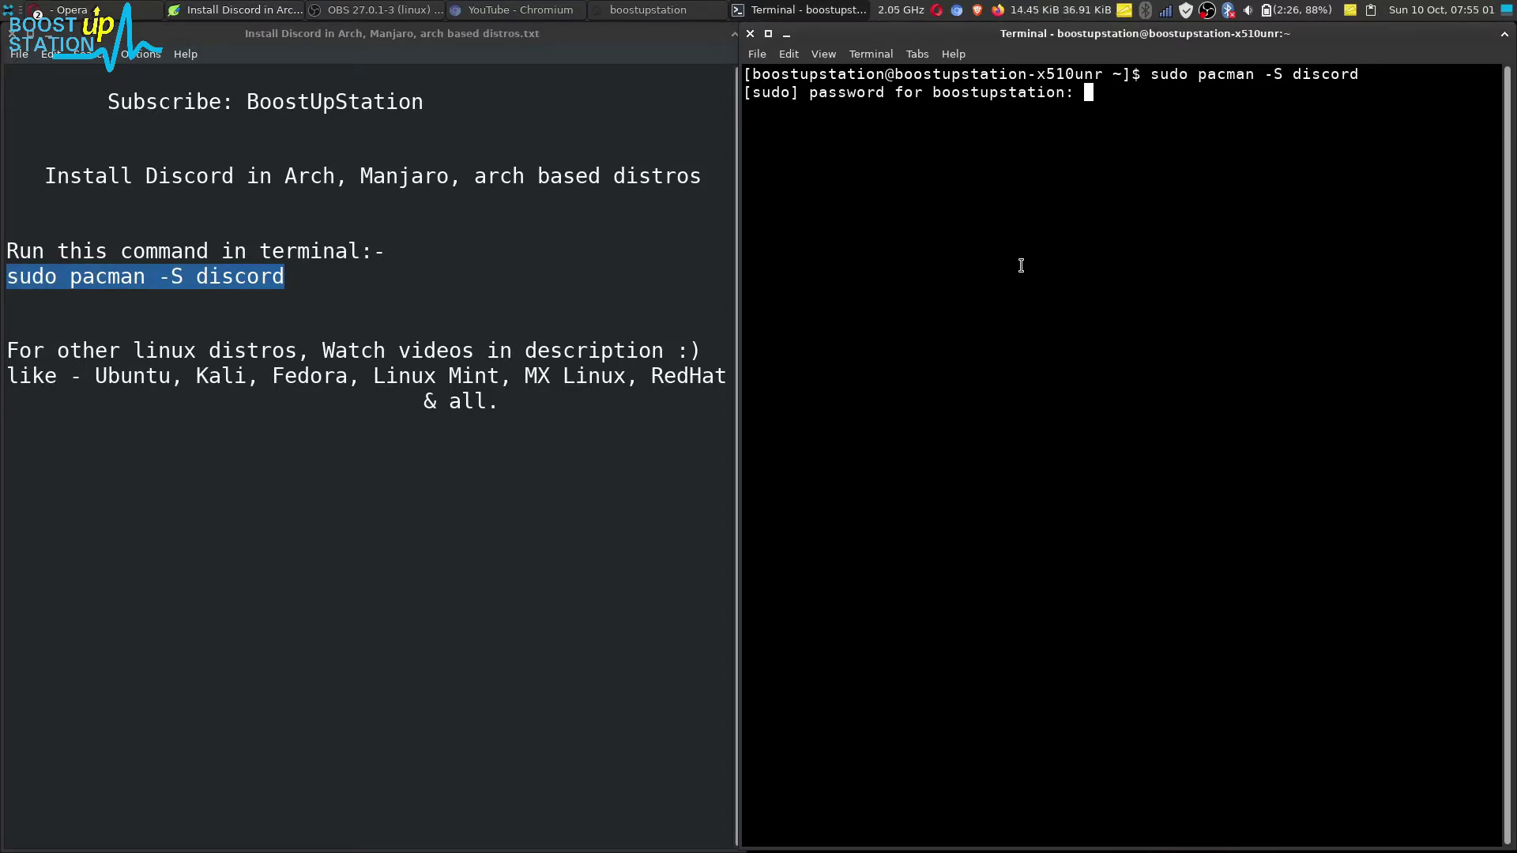
pyautogui.press('Return')
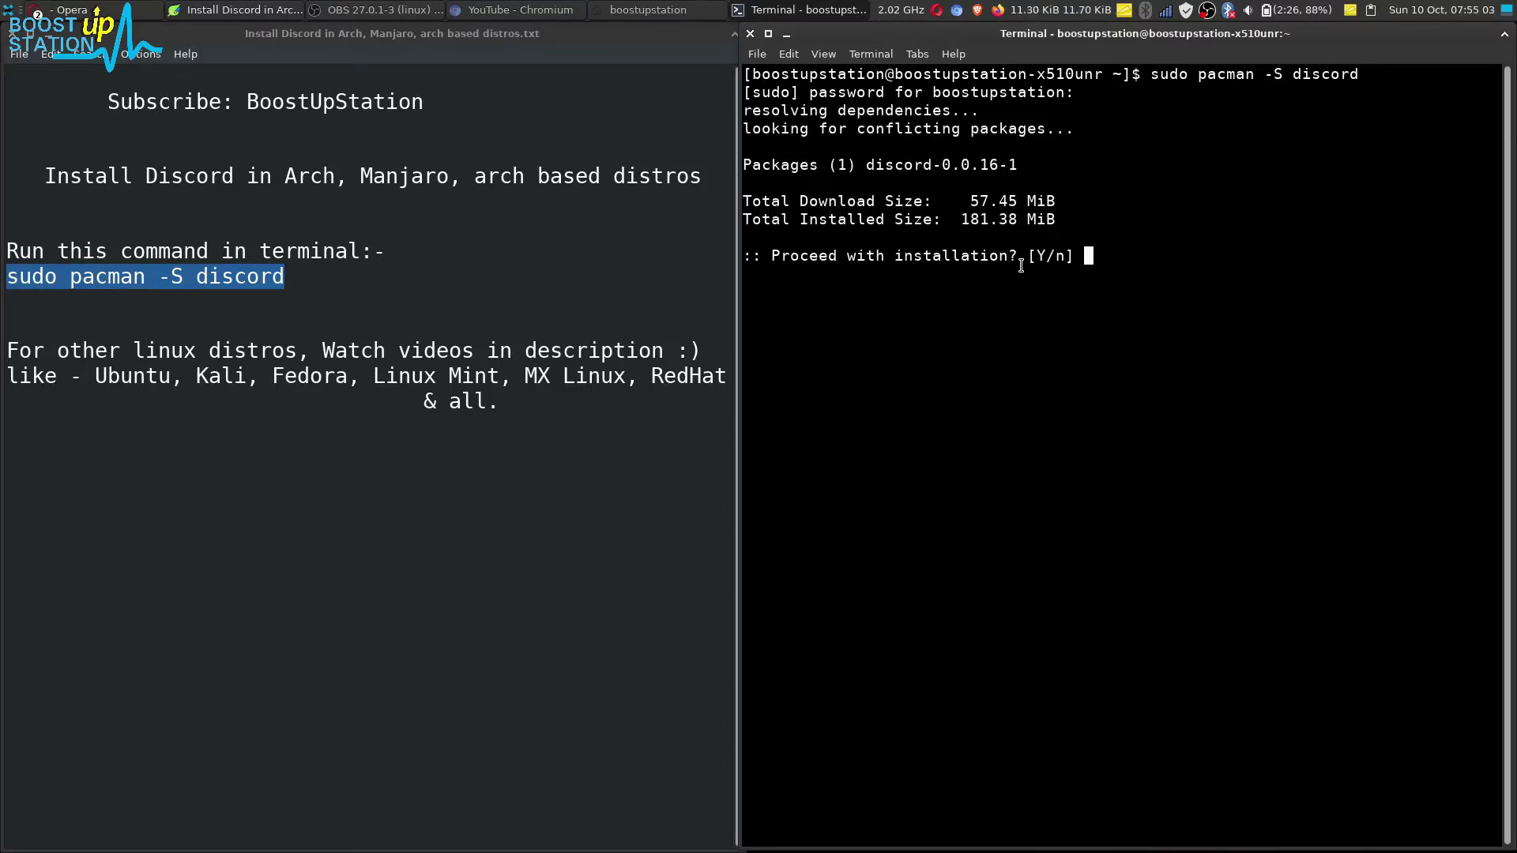
pyautogui.write('y')
pyautogui.press('Return')
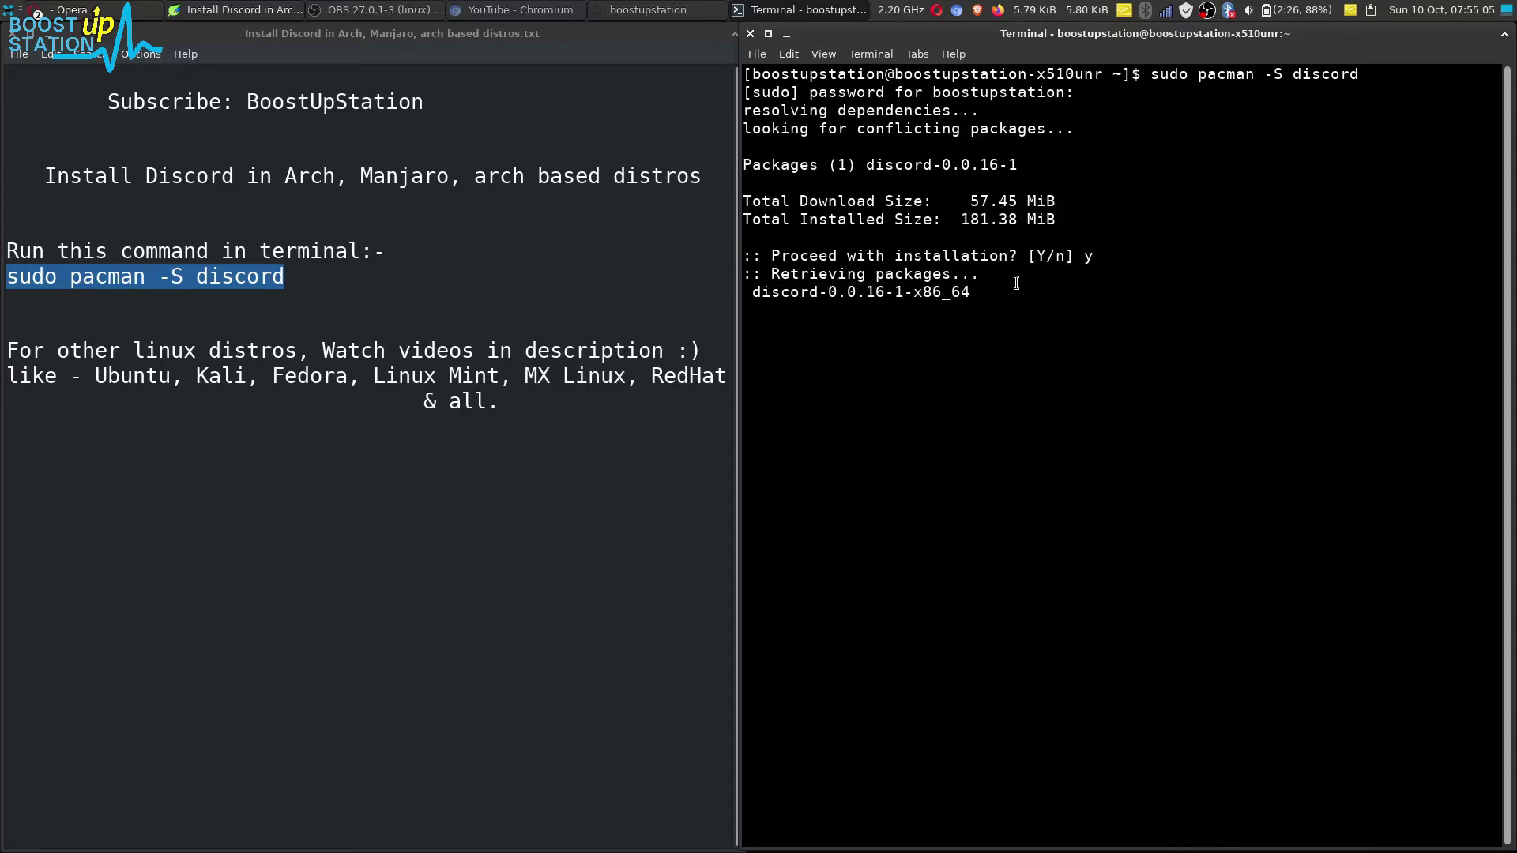
# Highlight the download and installed size lines, then the note about other Linux distros.
pyautogui.moveTo(859, 201); pyautogui.dragTo(906, 245)
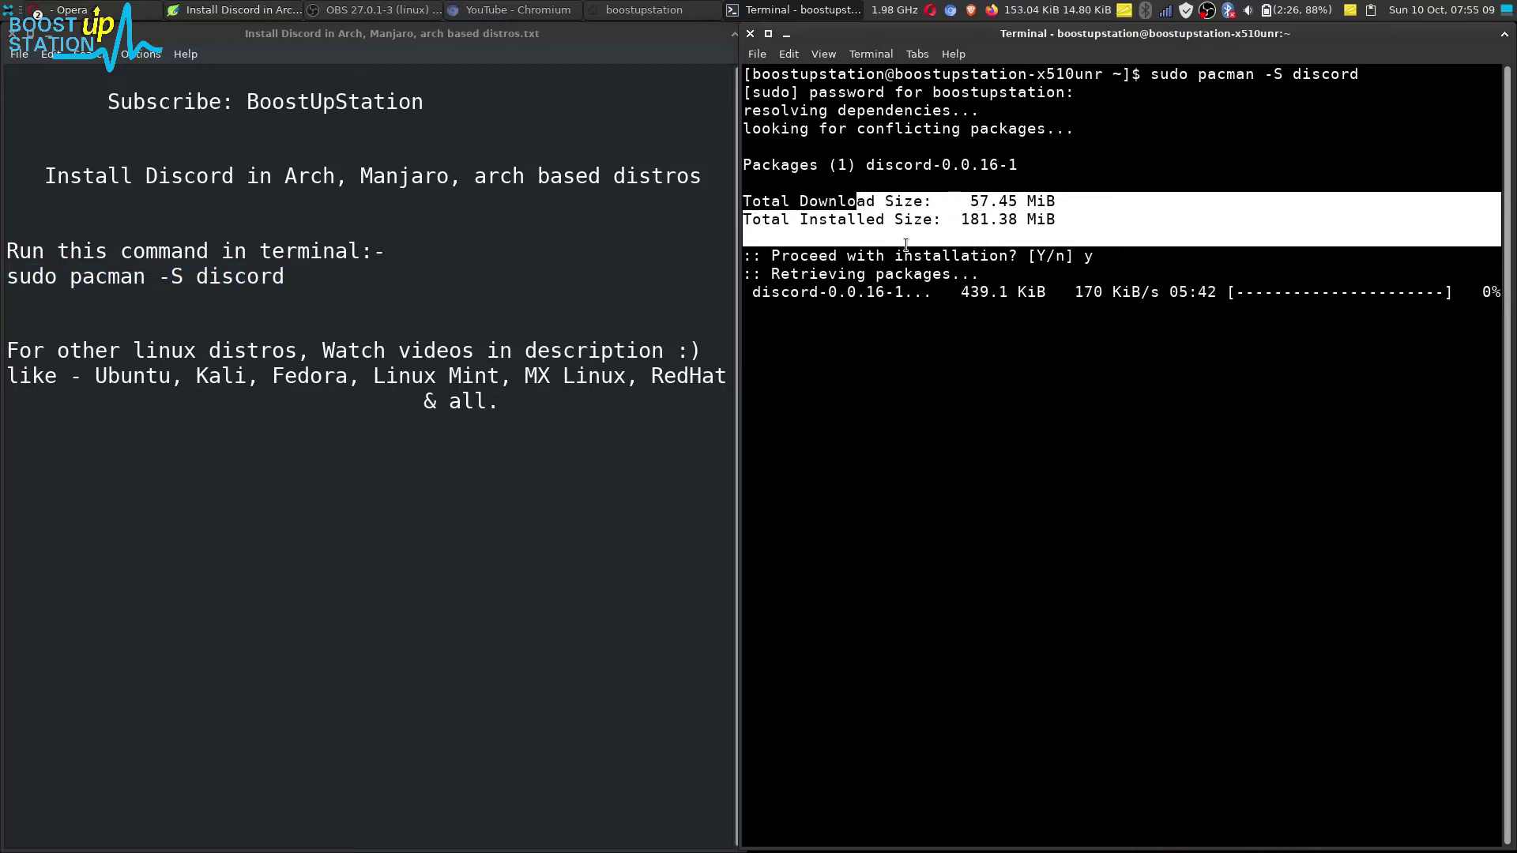
pyautogui.click(697, 428)
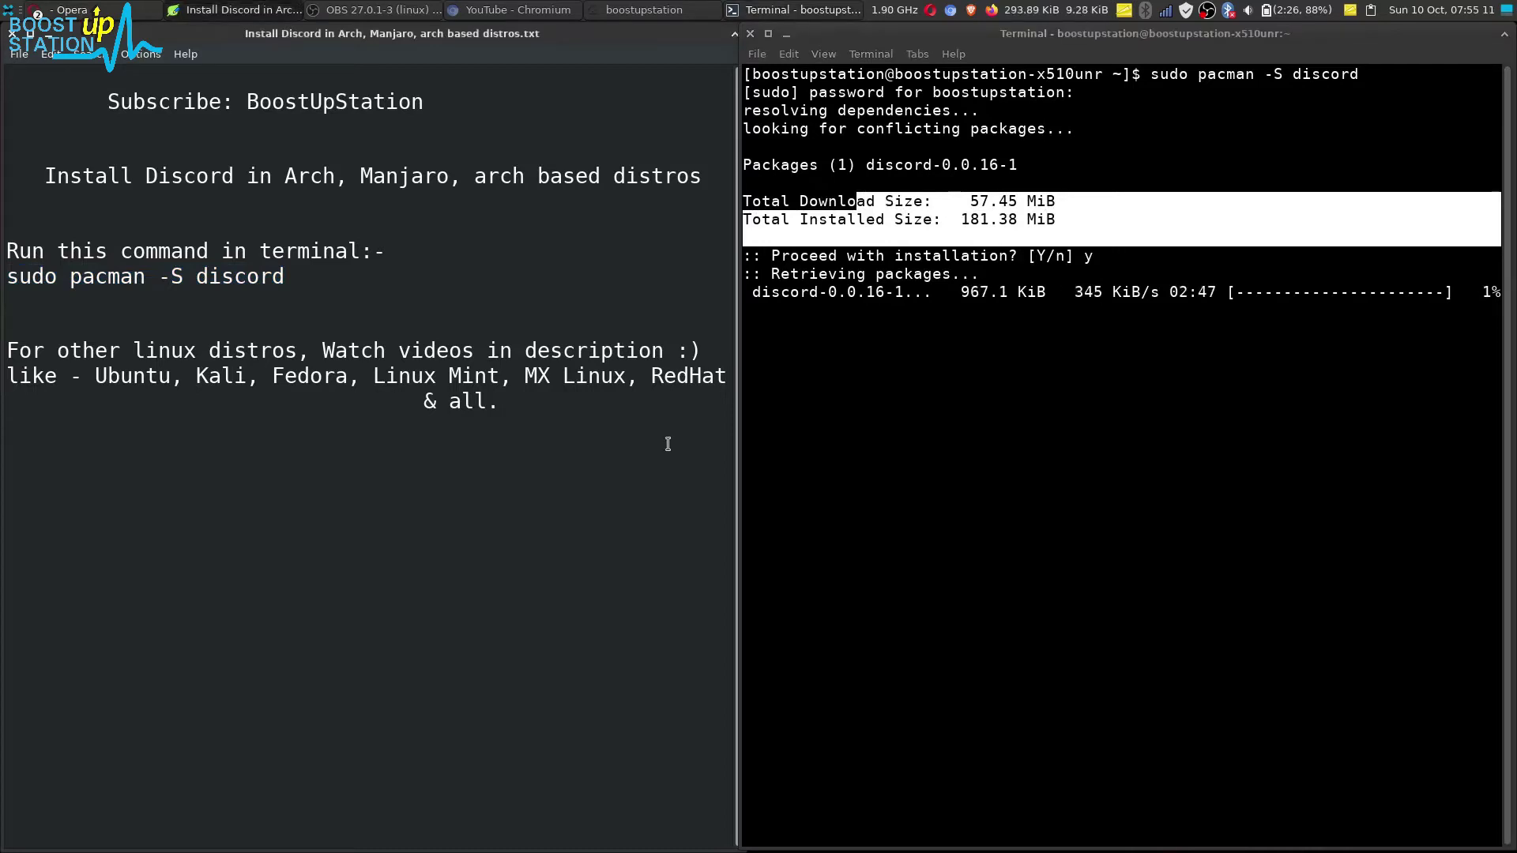
pyautogui.moveTo(58, 352)
pyautogui.mouseDown()
pyautogui.moveTo(348, 352)
pyautogui.moveTo(614, 403)
pyautogui.mouseUp()
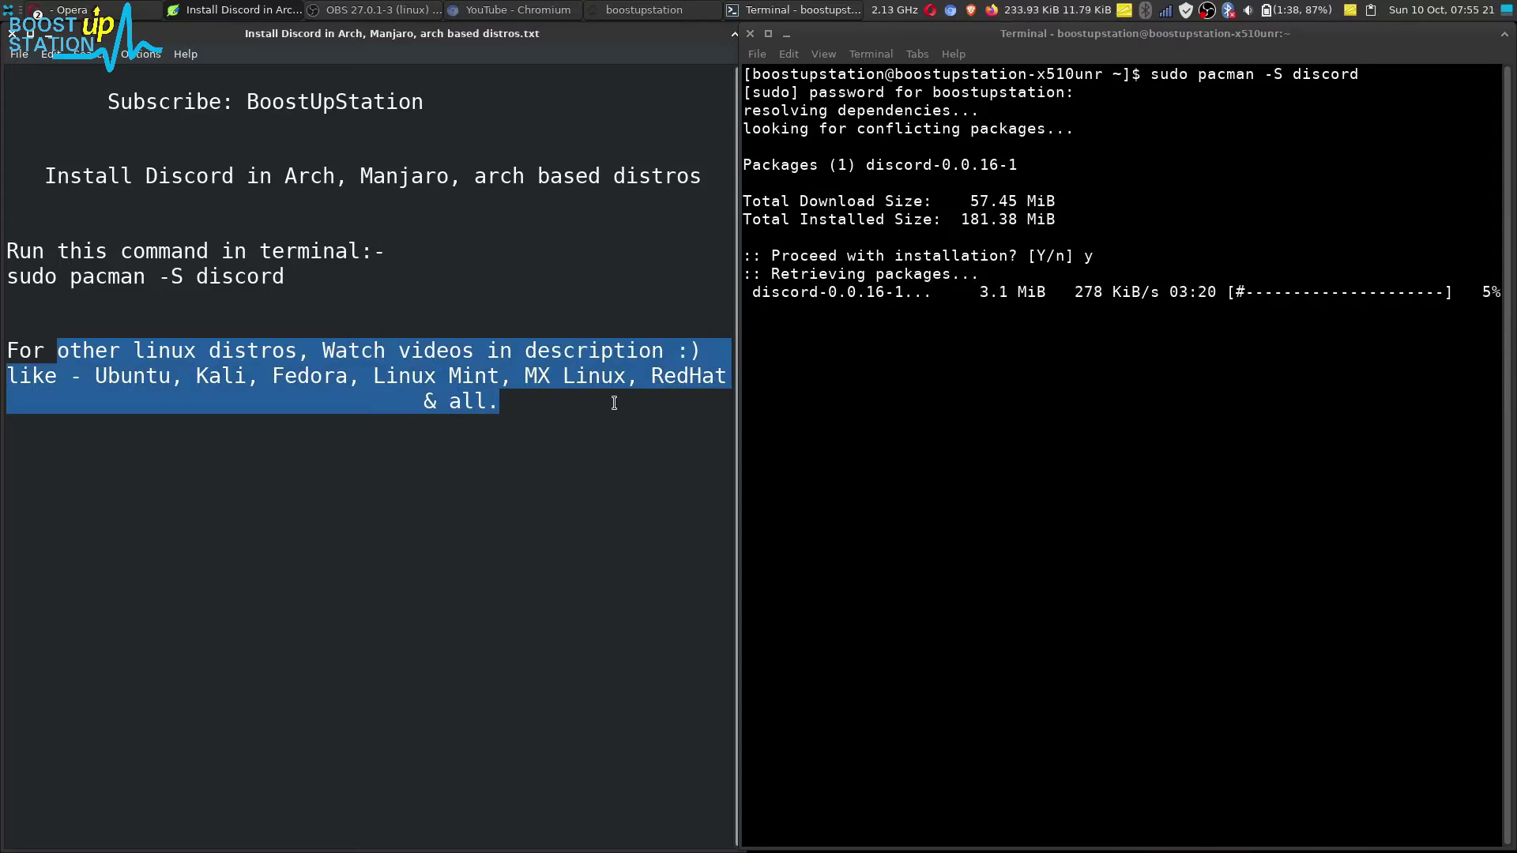
pyautogui.click(615, 403)
# Review the finished pacman installation output and clear the terminal highlight.
pyautogui.click(782, 374)
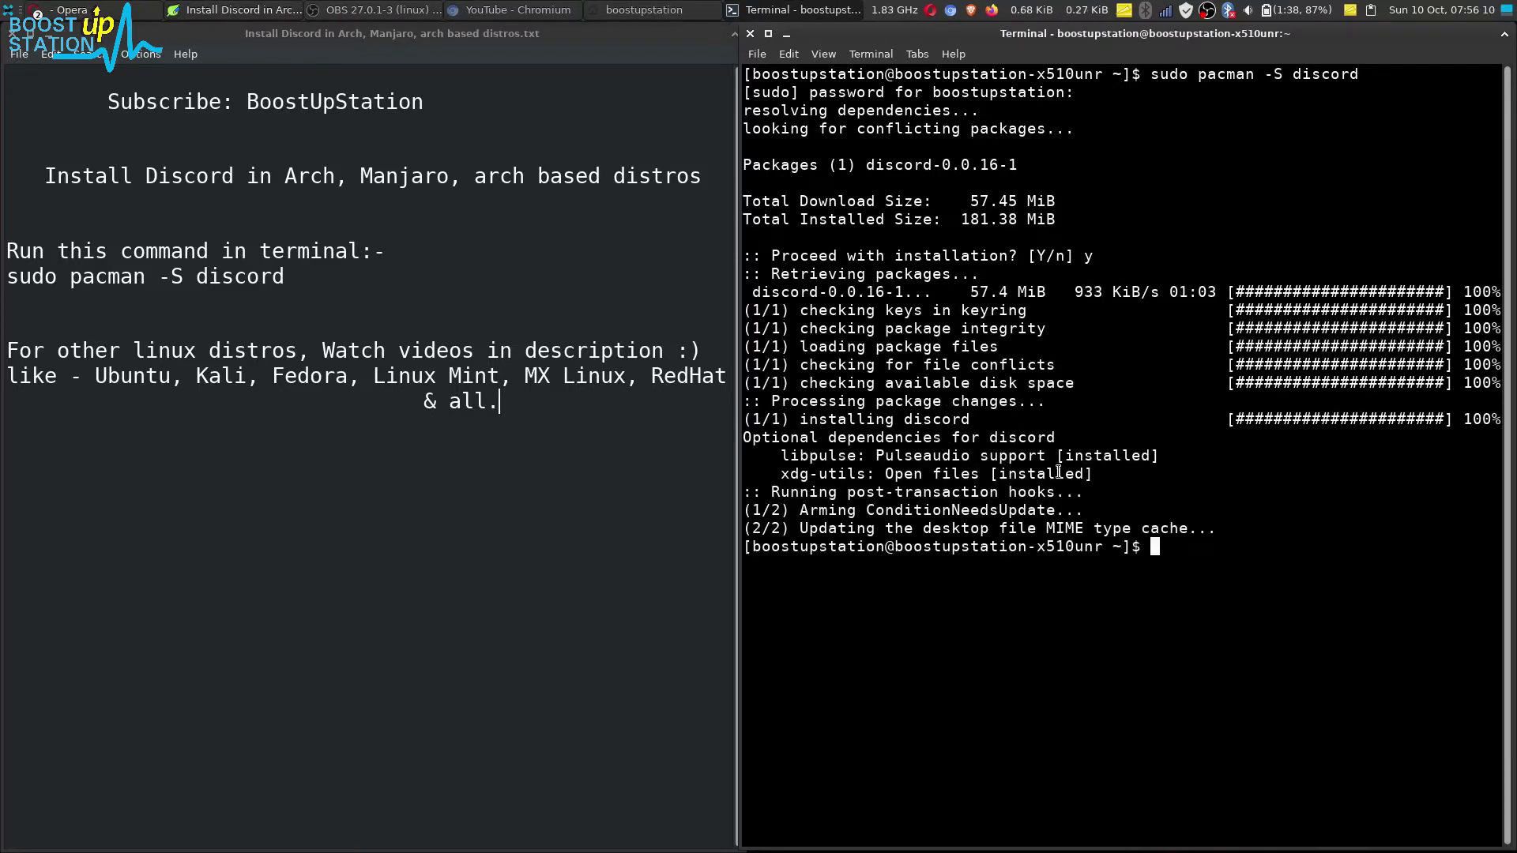
pyautogui.moveTo(1174, 552); pyautogui.dragTo(948, 285)
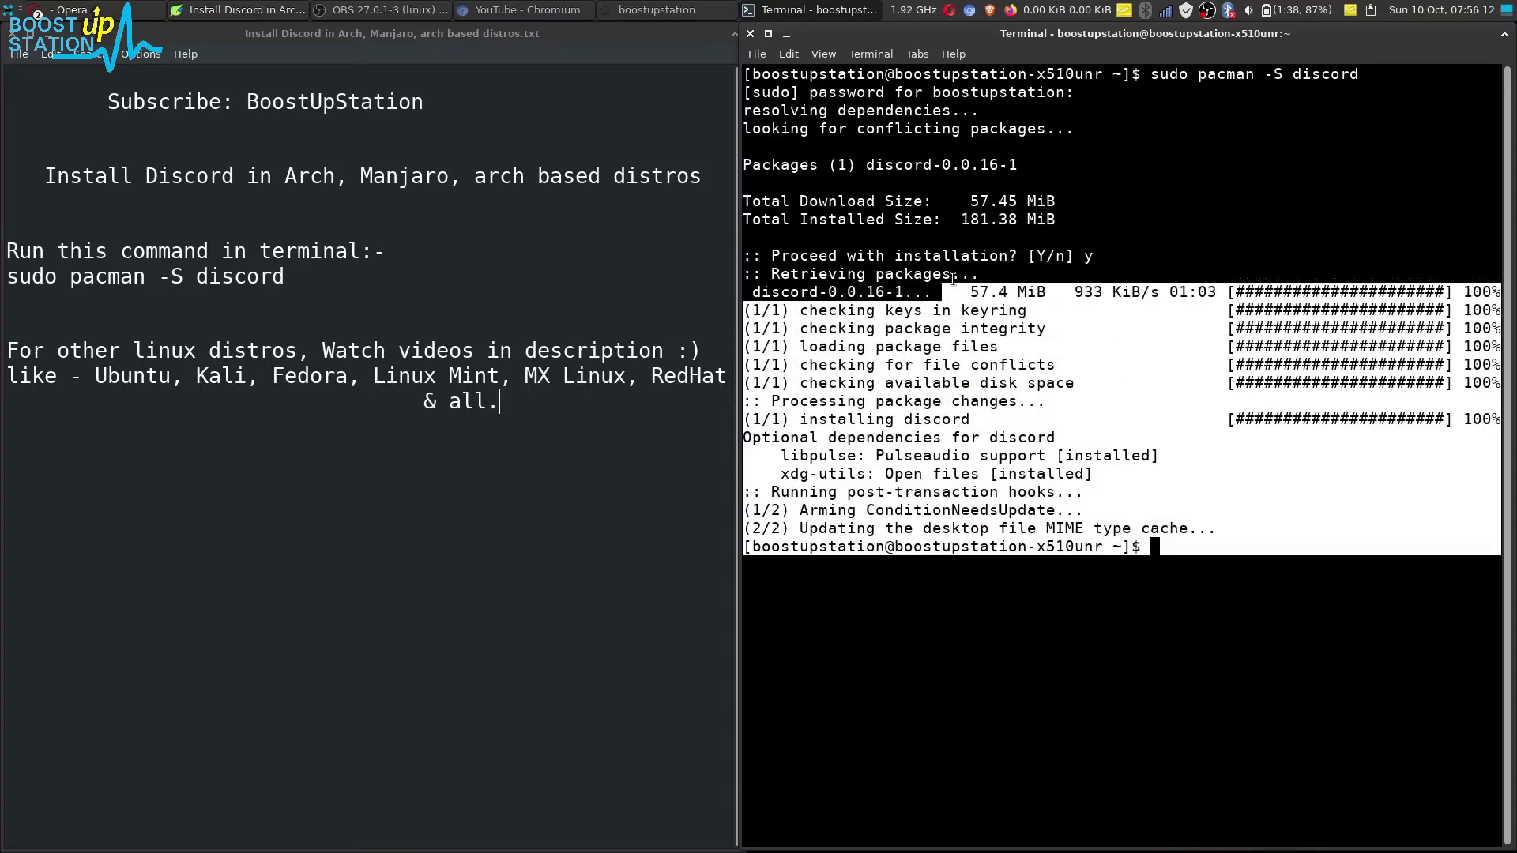
pyautogui.click(968, 257)
pyautogui.hotkey('alt', 'F3')
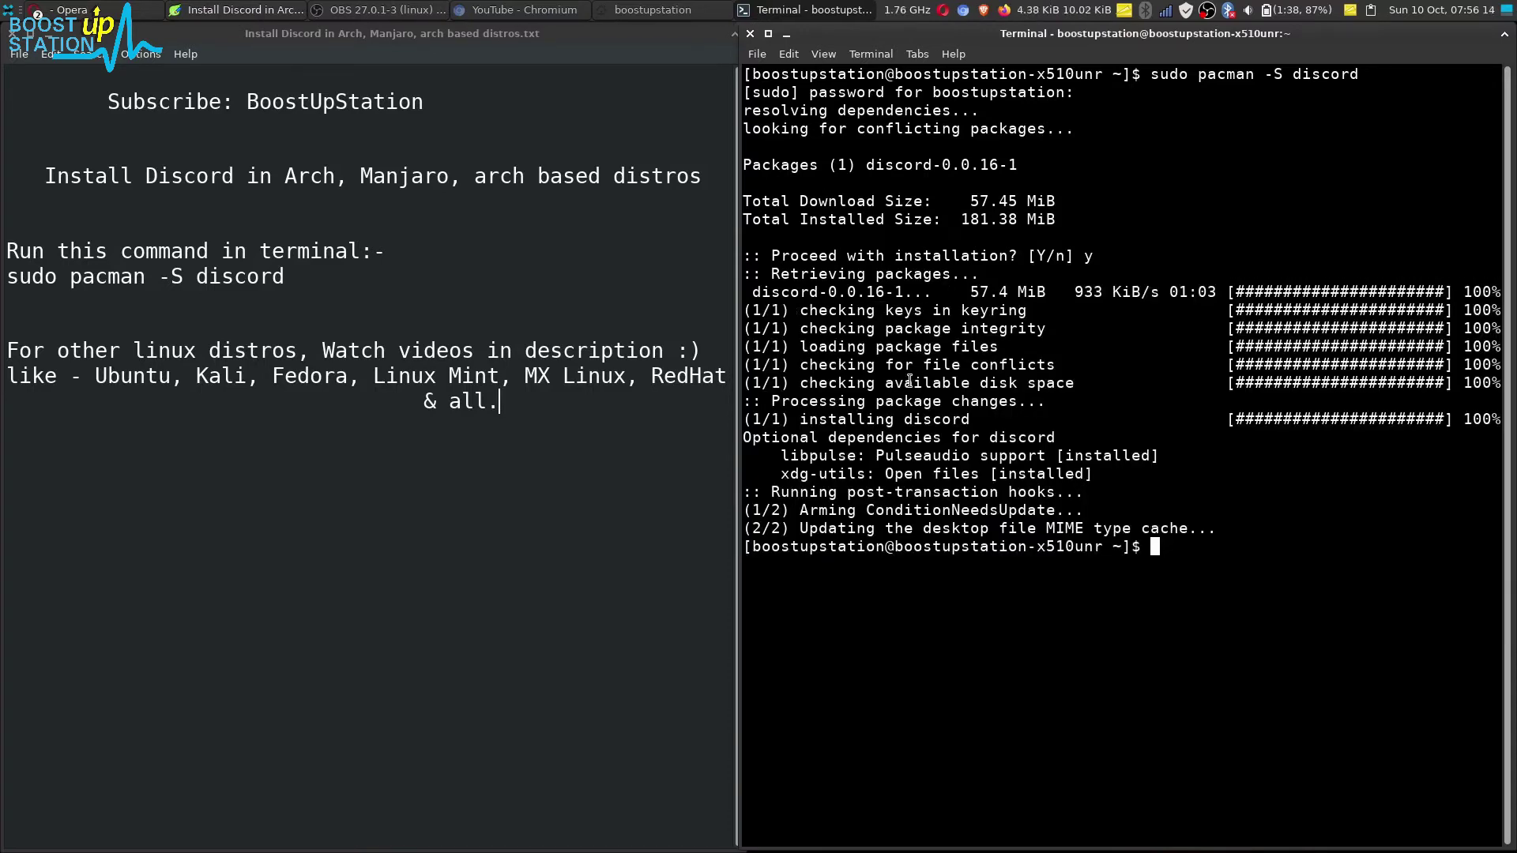
pyautogui.write('ds')
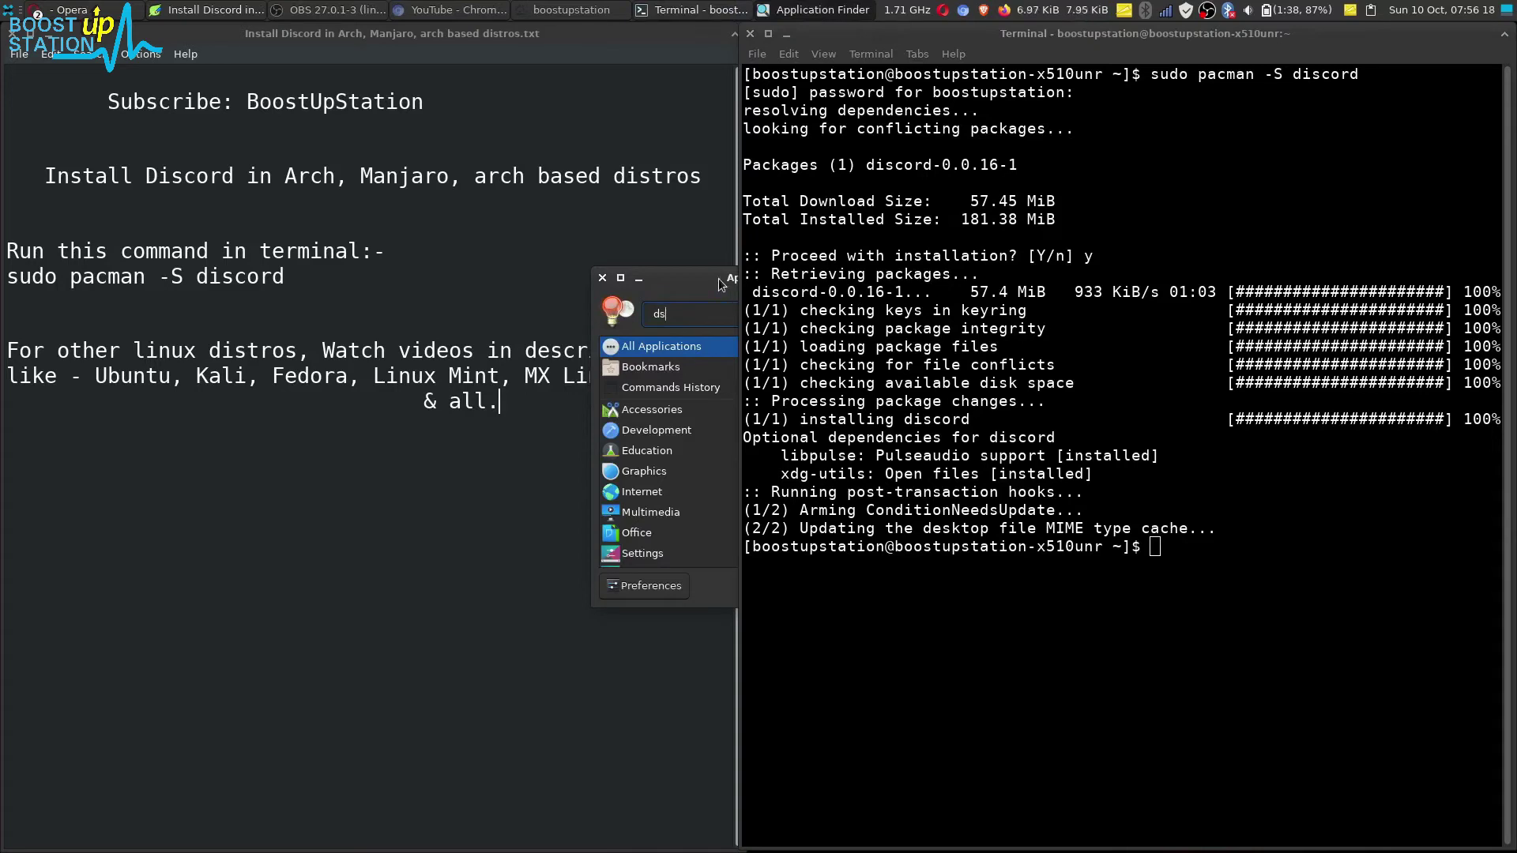
# Move the Application Finder window with the 'disc' search over the notes.
pyautogui.moveTo(718, 279); pyautogui.dragTo(455, 297)
pyautogui.write('isc')
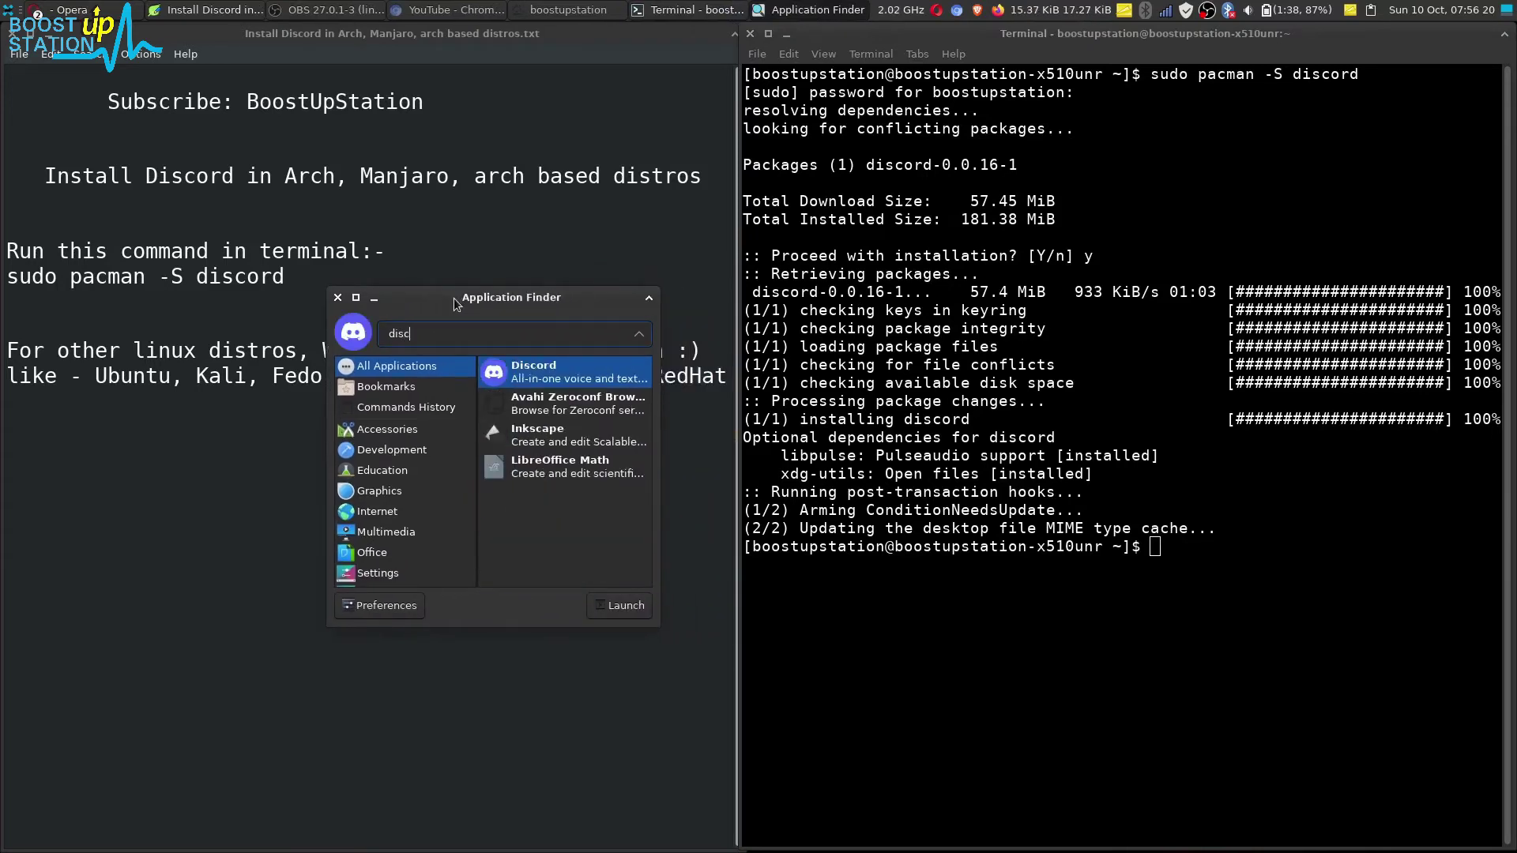
pyautogui.write('ord')
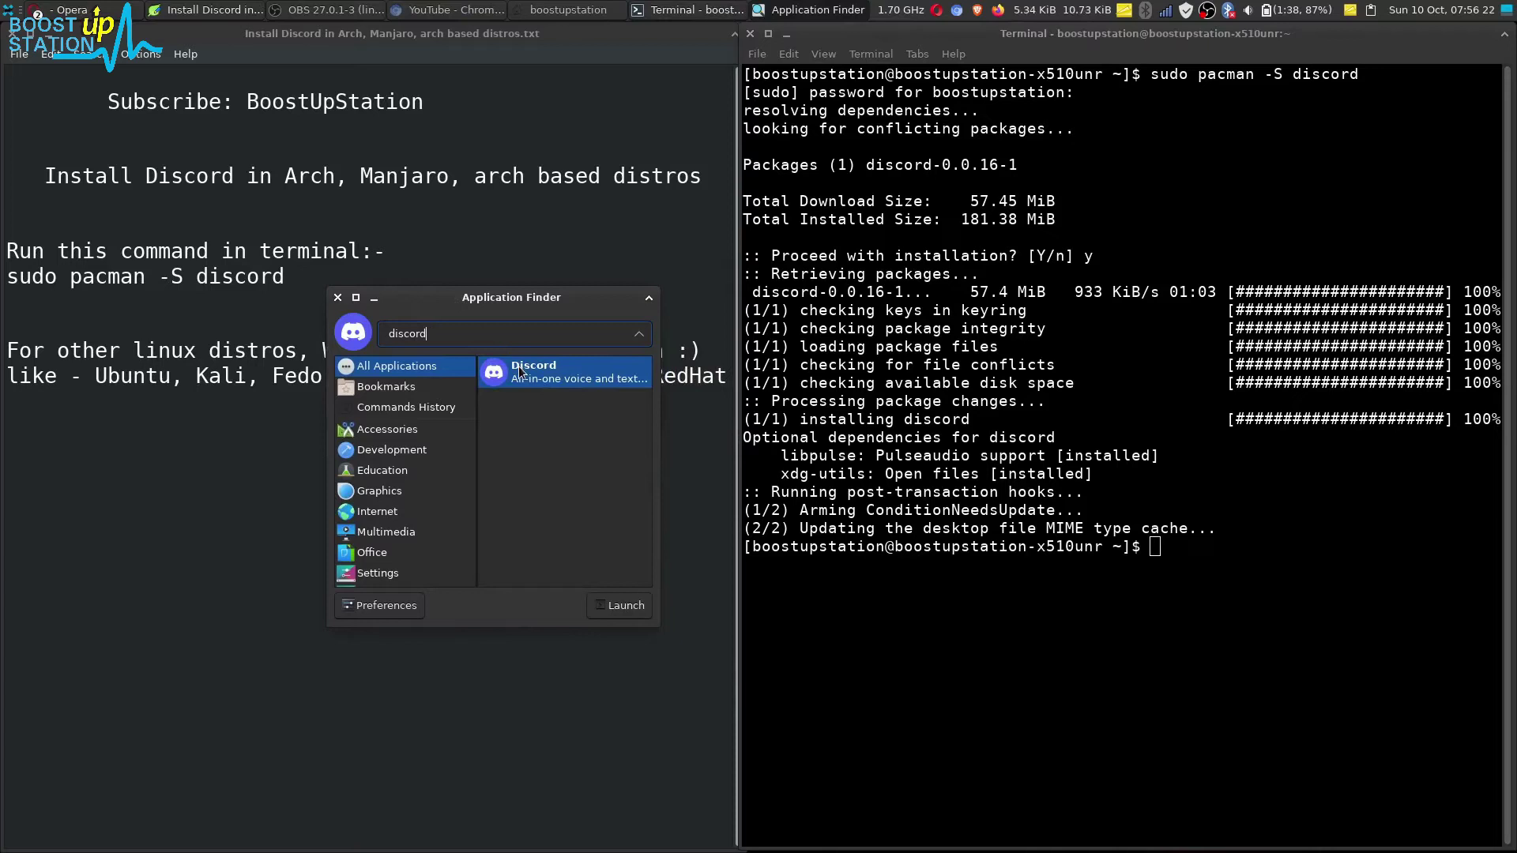
# Launch Discord from the Application Finder results and wait for its login screen.
pyautogui.doubleClick(538, 379)
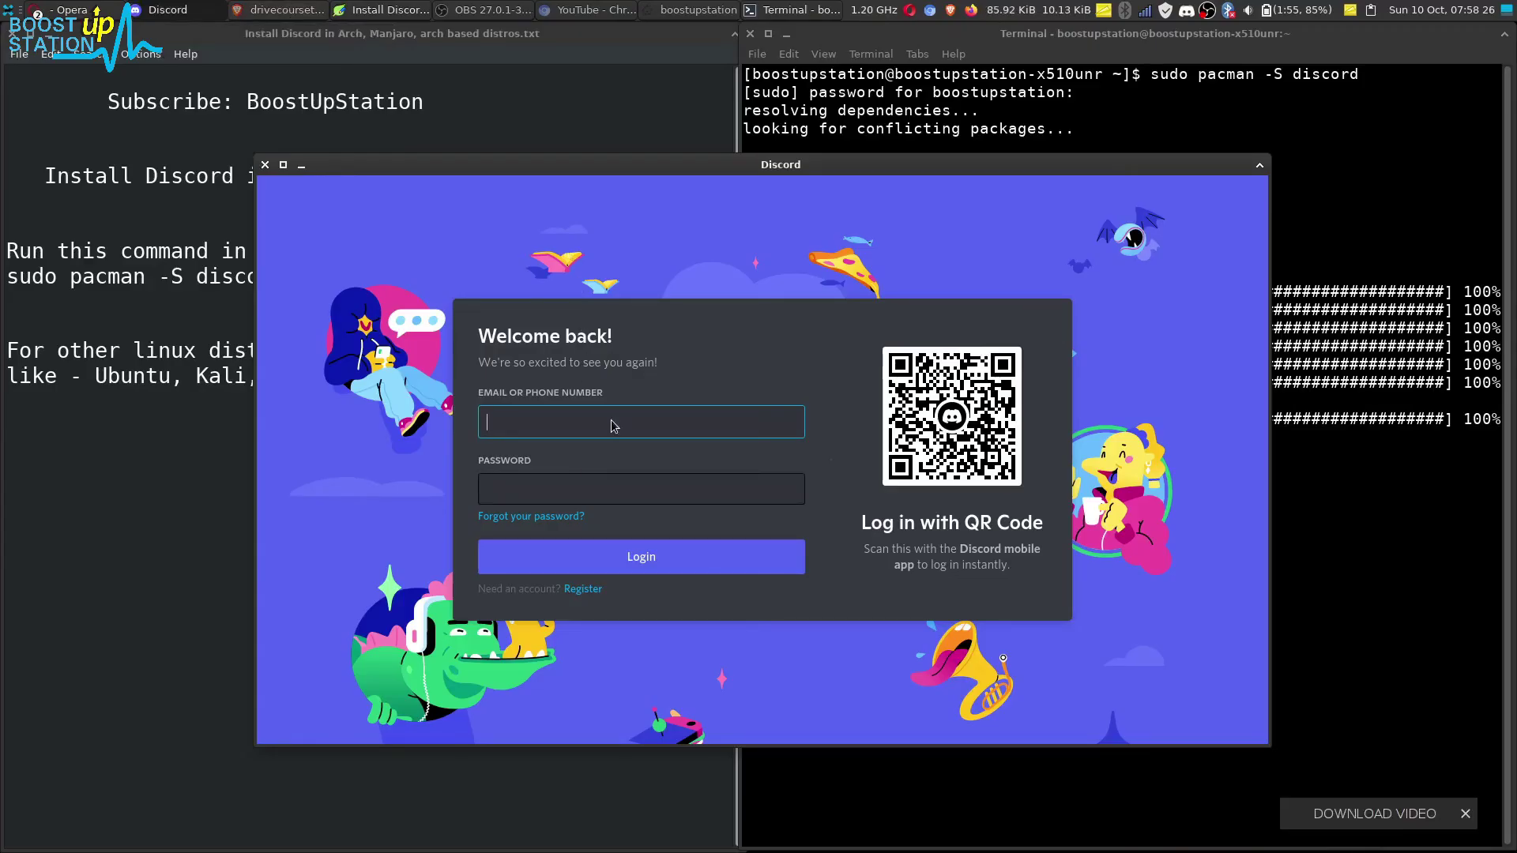
# Focus Discord's password field, then highlight 'Subscribe: BoostUpStation' in the Mousepad notes.
pyautogui.click(569, 488)
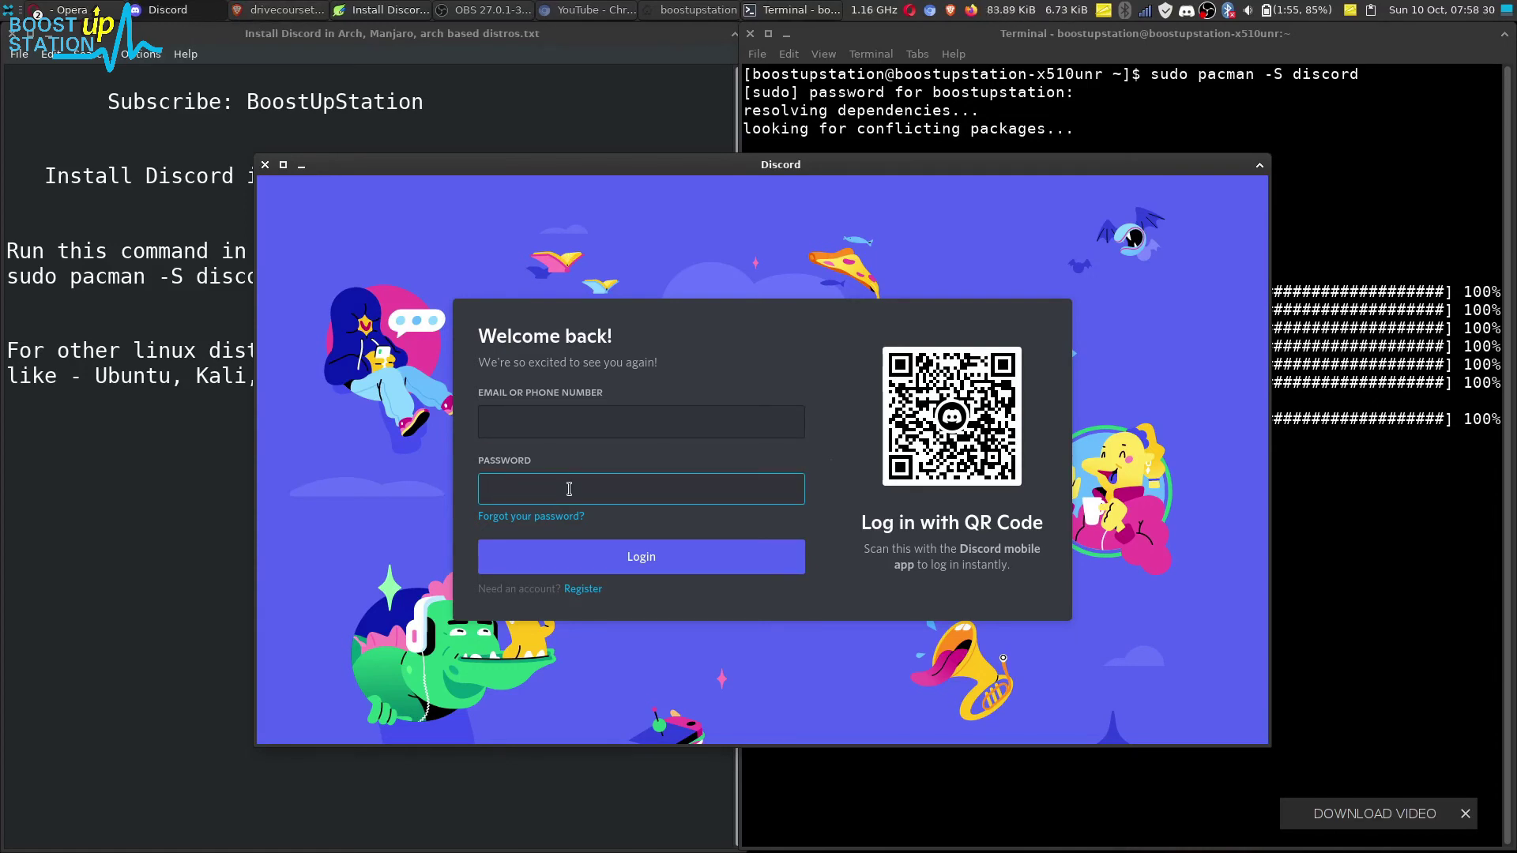
pyautogui.click(178, 202)
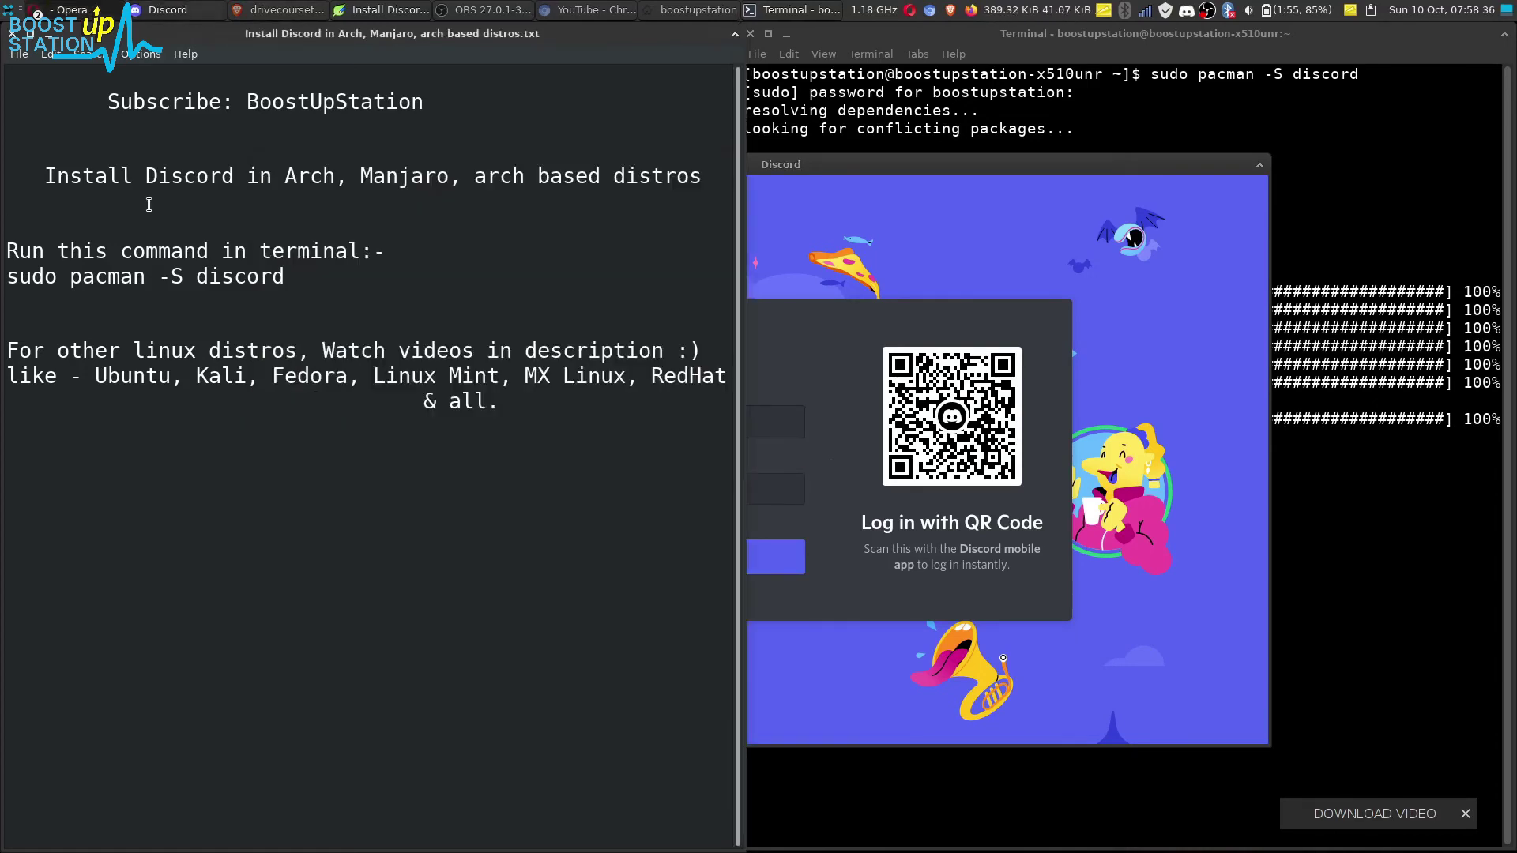
pyautogui.moveTo(107, 101); pyautogui.dragTo(436, 101)
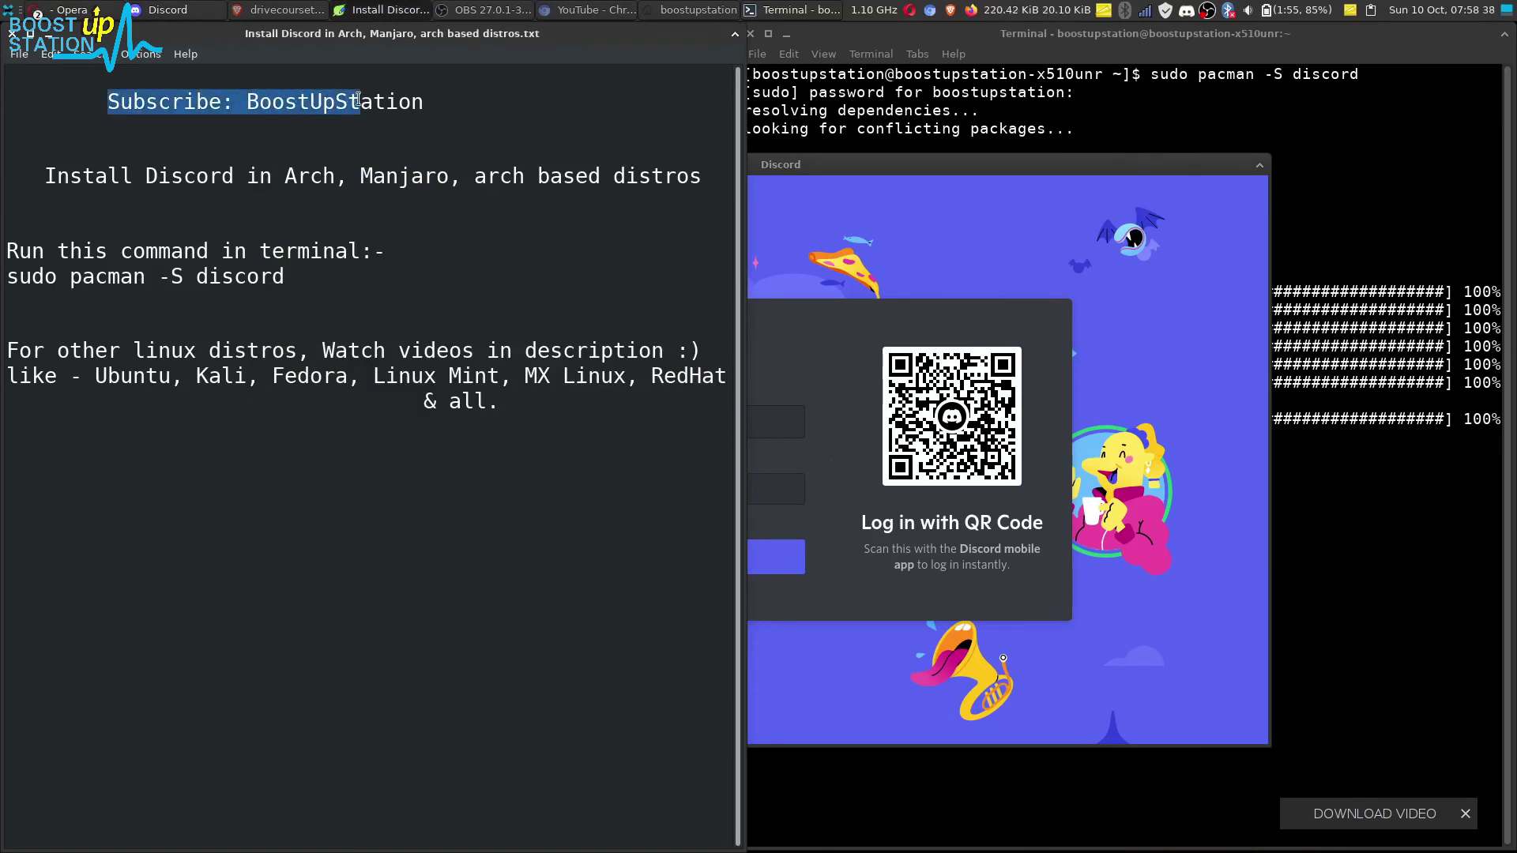